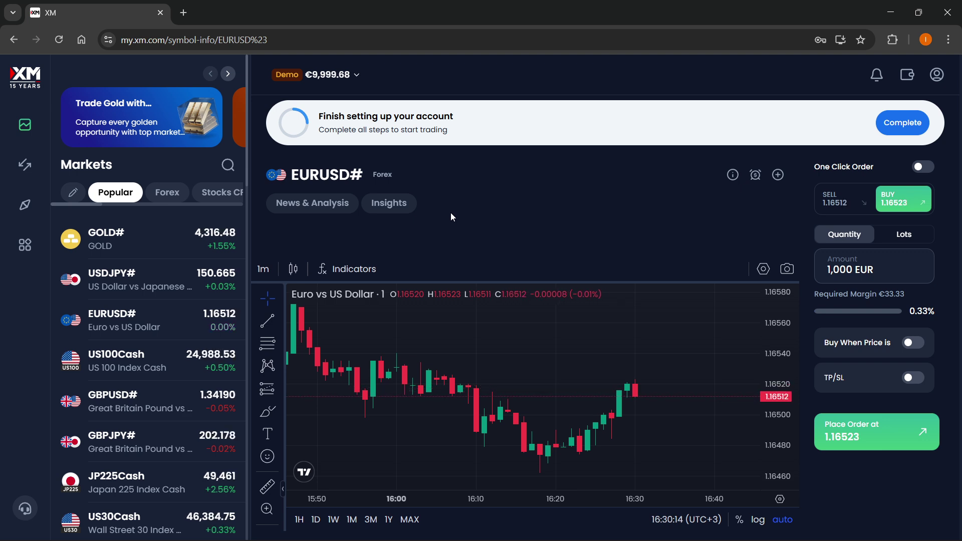
Review the Real and Demo account lists in My Accounts, then close the overview
click(329, 80)
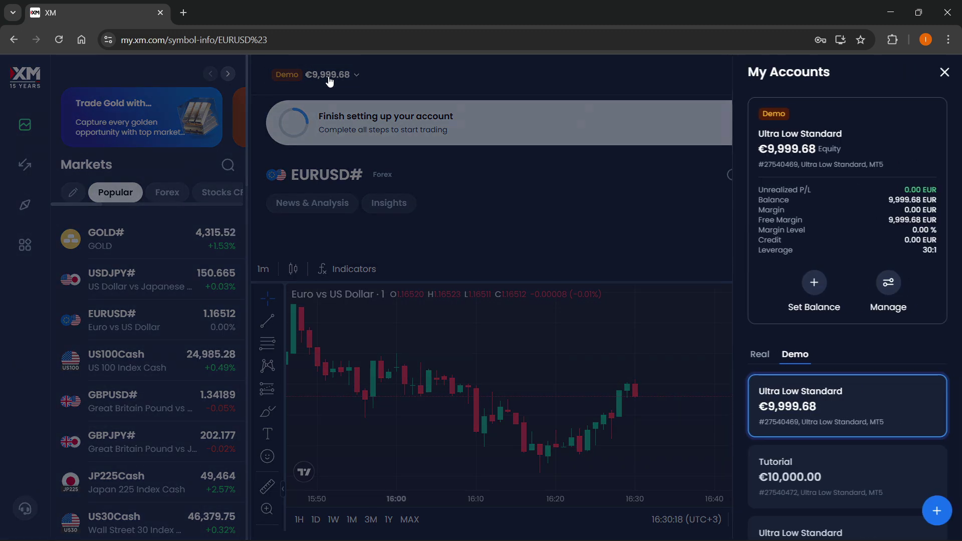
scroll(768, 369, down, 2)
click(755, 301)
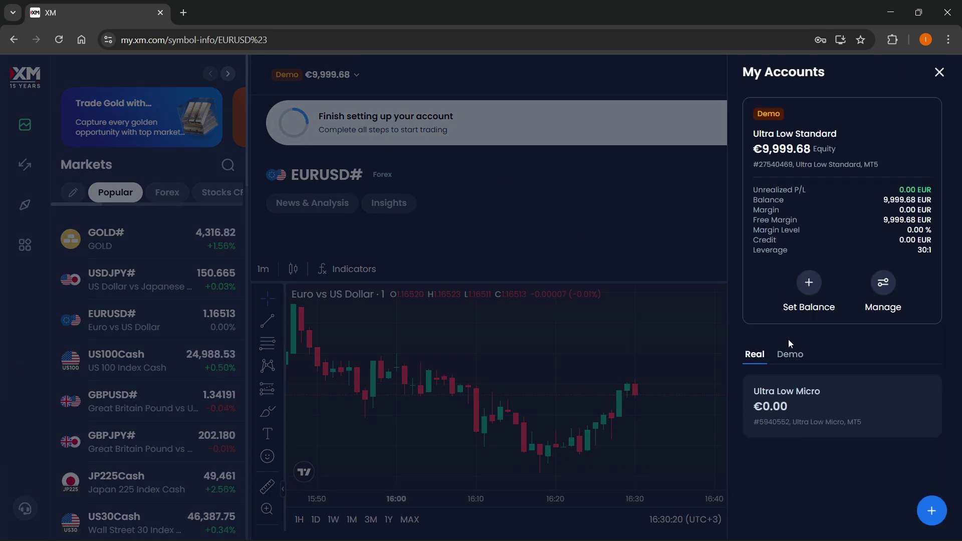
click(789, 349)
scroll(739, 367, down, 2)
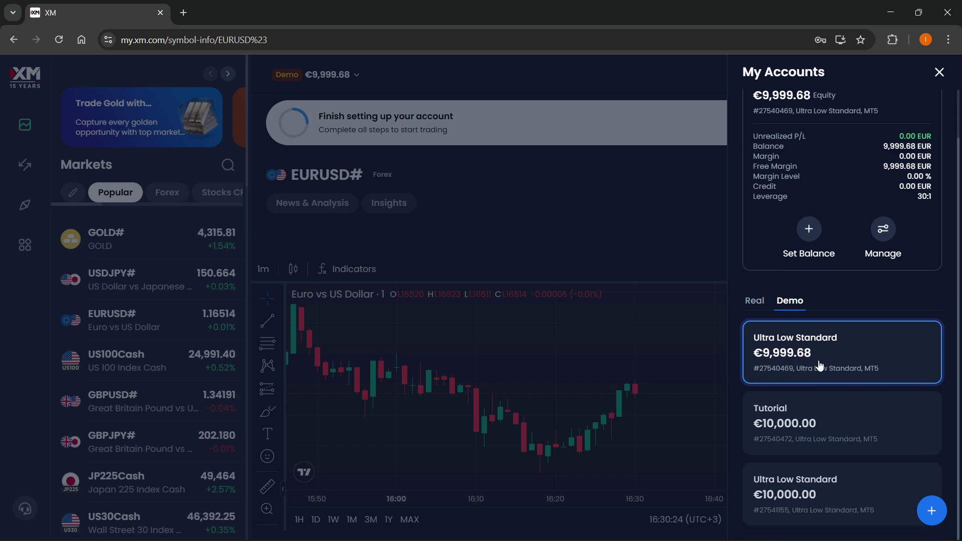
click(667, 231)
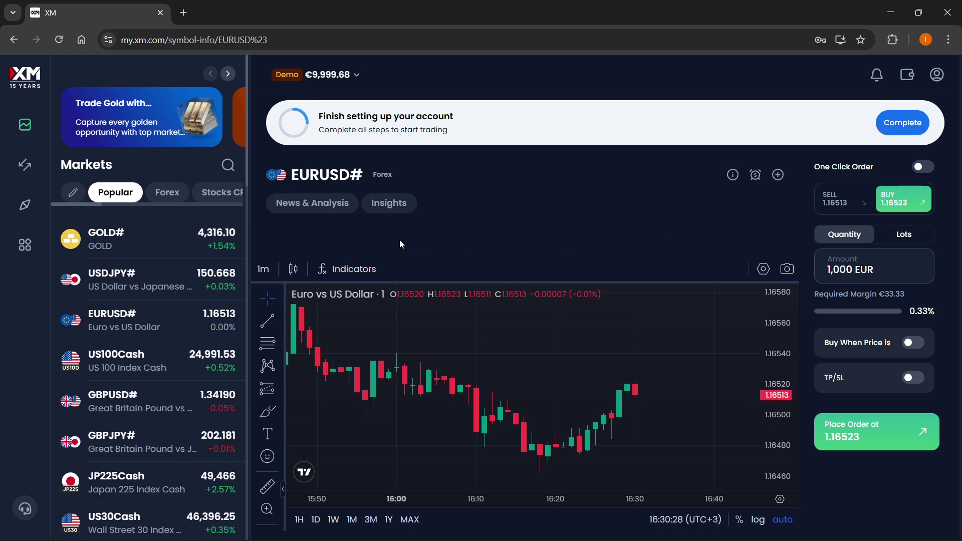
click(25, 123)
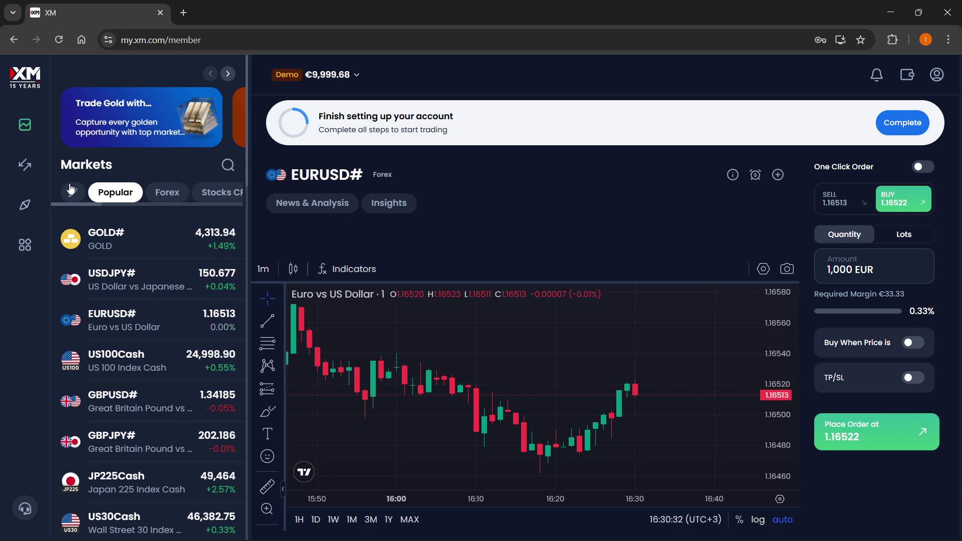
drag(91, 202, 114, 194)
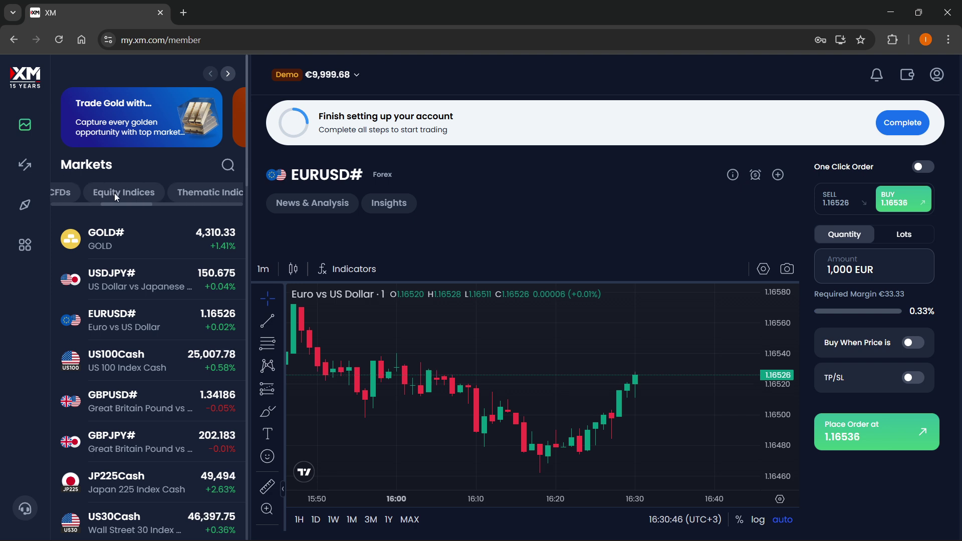
click(122, 193)
click(223, 193)
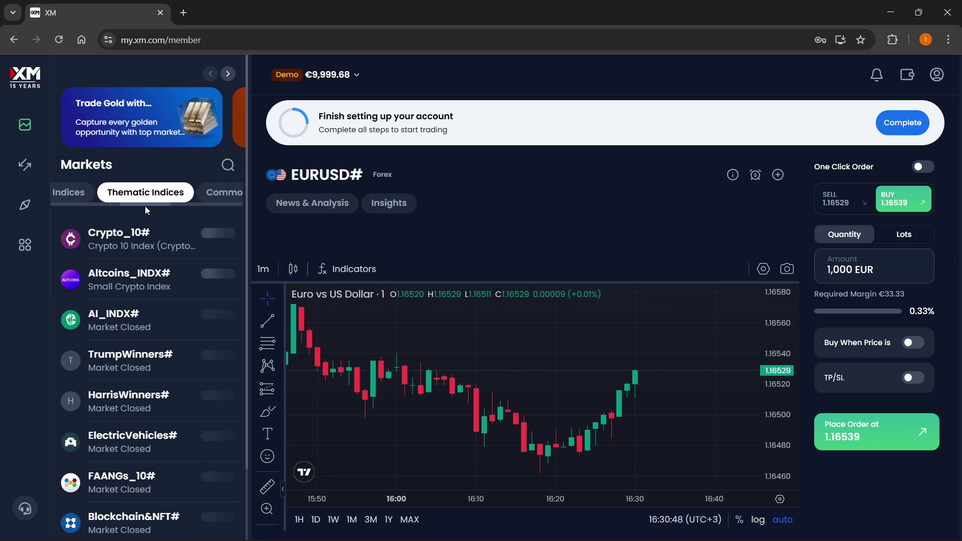
click(222, 193)
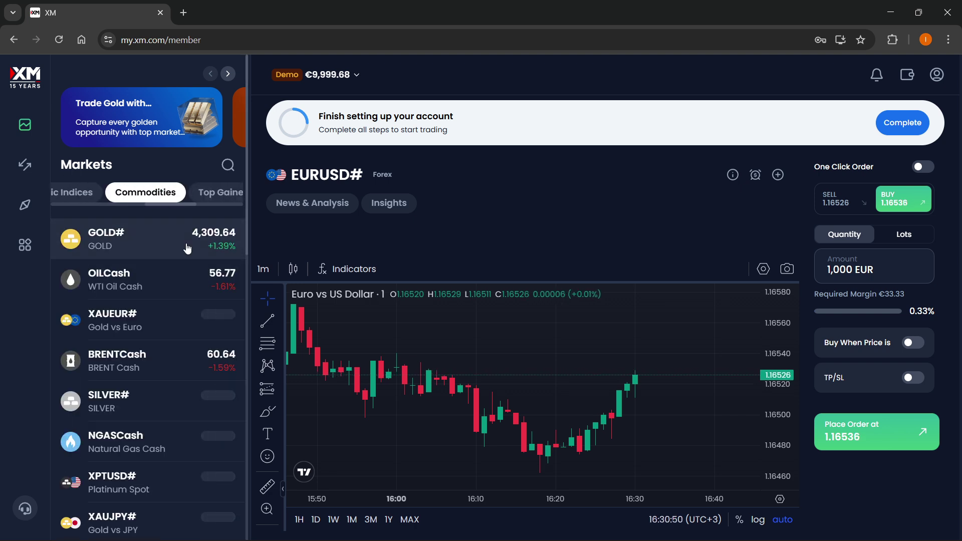
drag(161, 208, 51, 203)
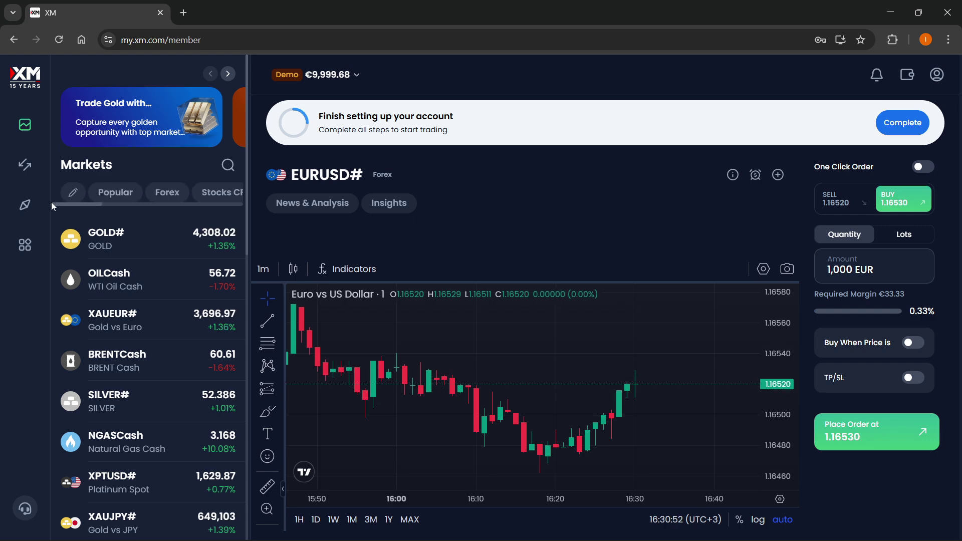
click(128, 198)
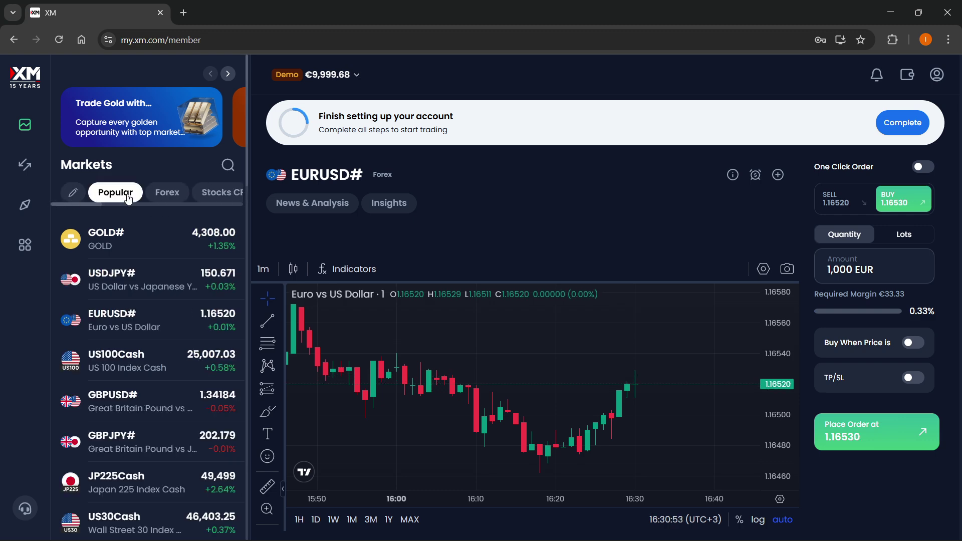
click(122, 325)
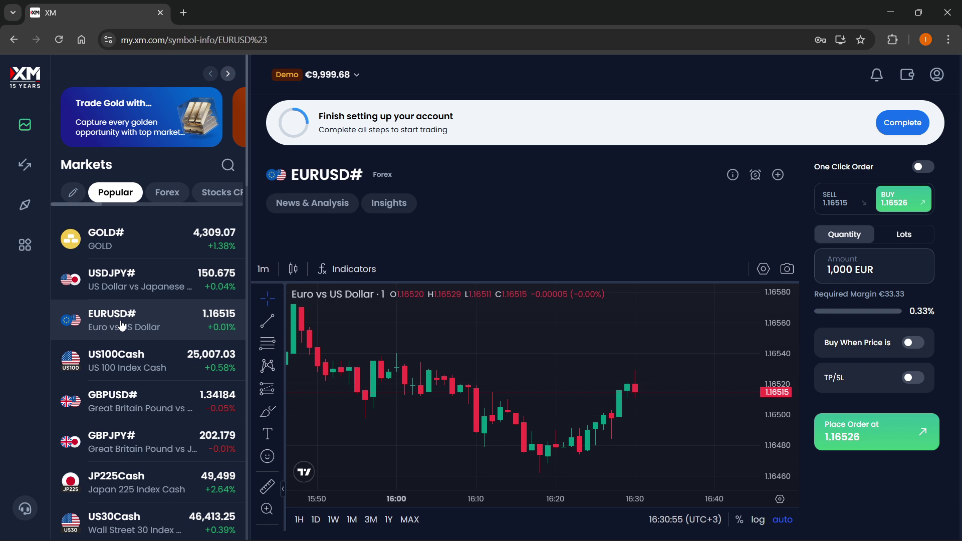
Glance at Trades, then open Explore, view Top Stories and settle on Markets Overview
click(23, 165)
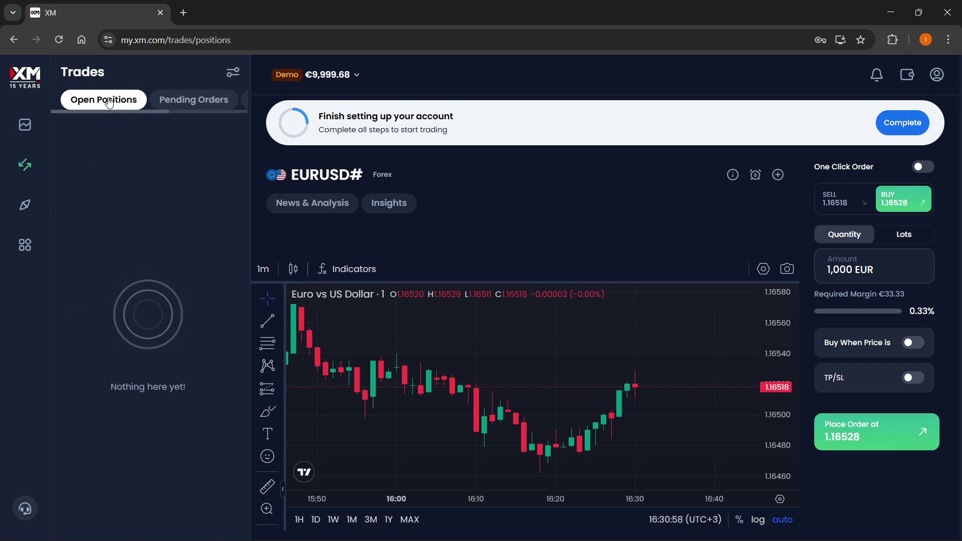
drag(107, 111, 82, 112)
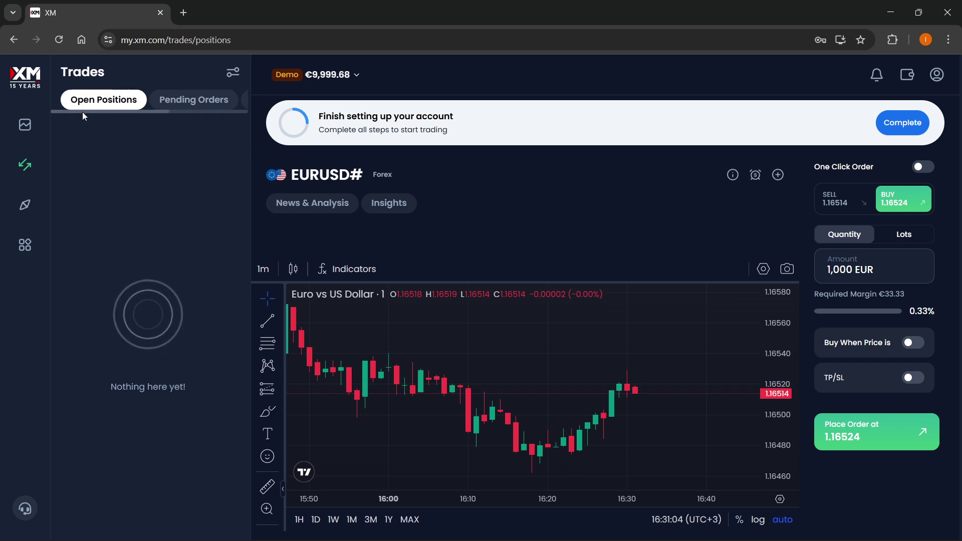
click(24, 205)
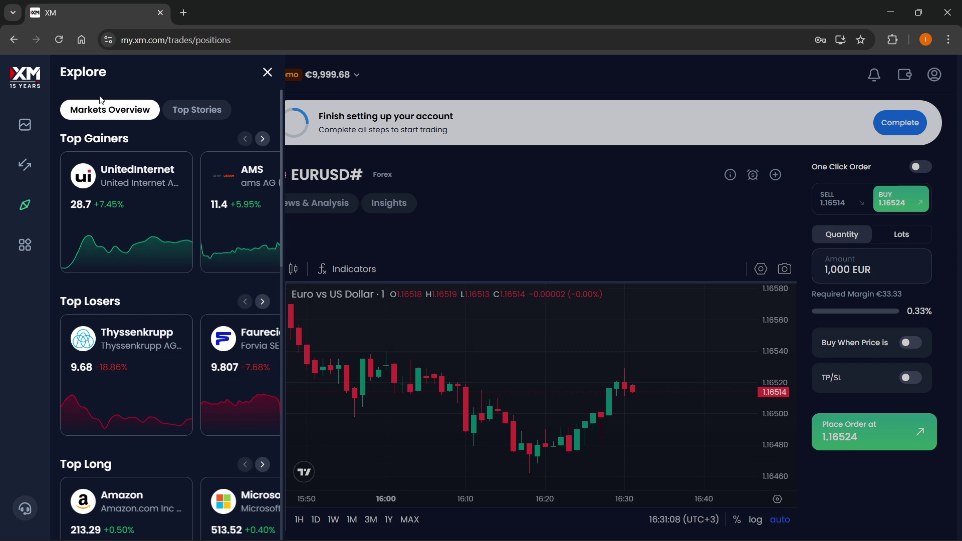
click(164, 111)
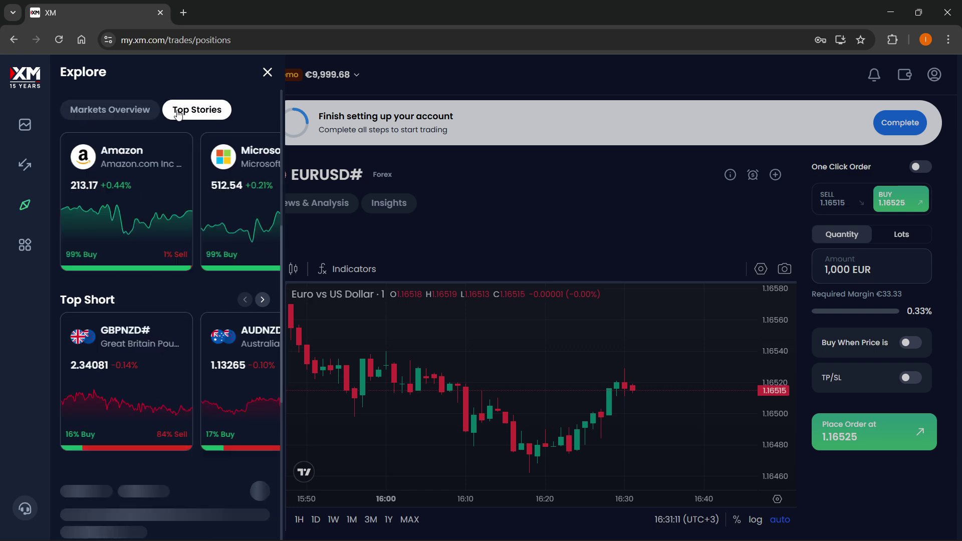
click(111, 116)
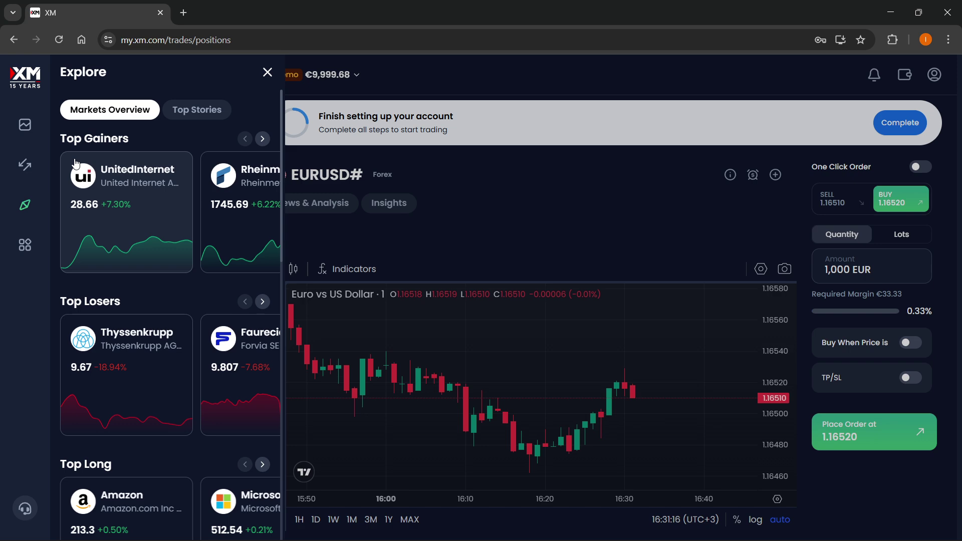
Browse the More tools menu, then show the empty Open Positions list in Trades
click(25, 244)
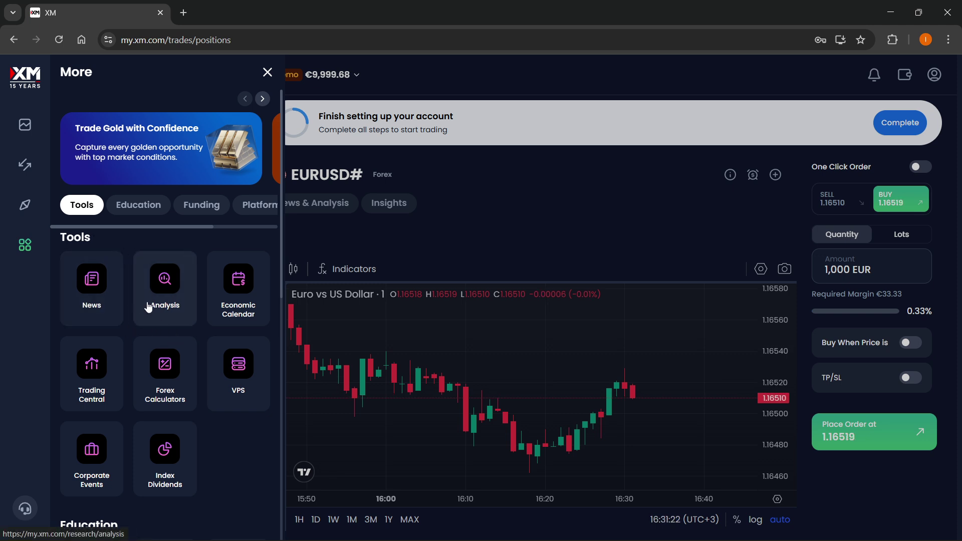
scroll(148, 307, down, 7)
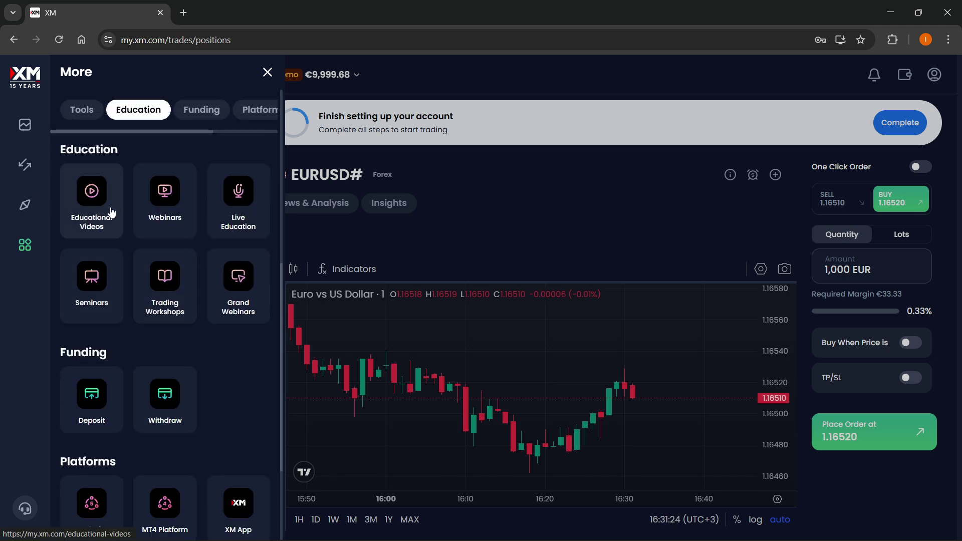
scroll(127, 302, down, 1)
scroll(93, 325, down, 1)
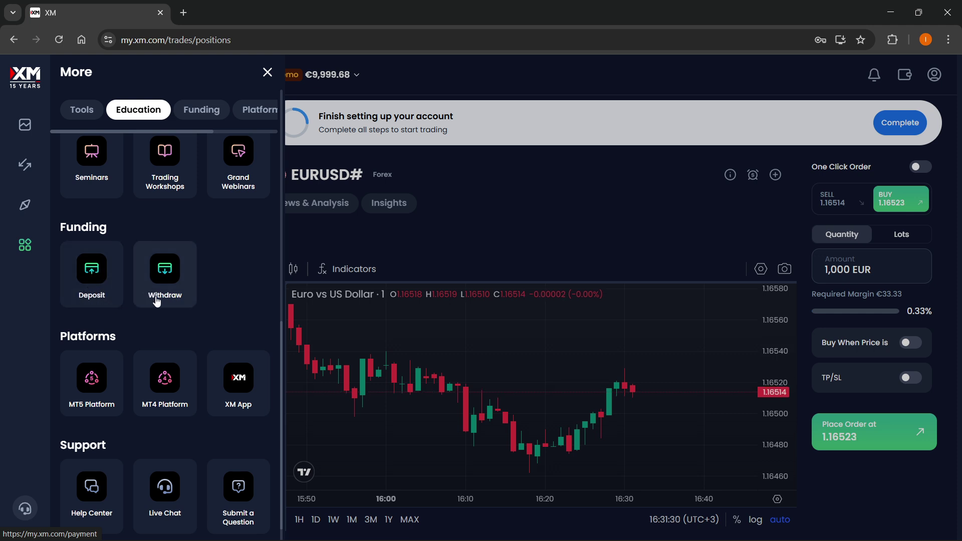
scroll(130, 313, down, 1)
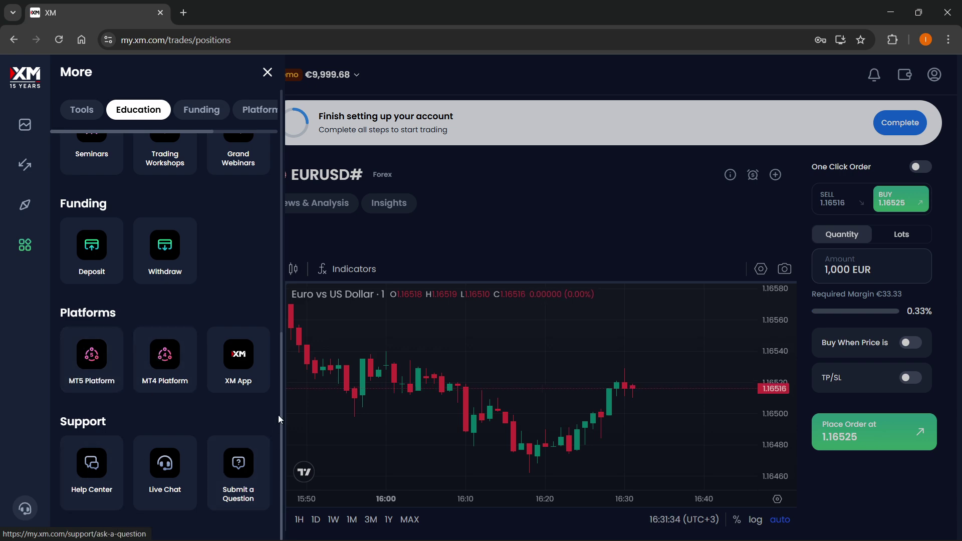
click(471, 233)
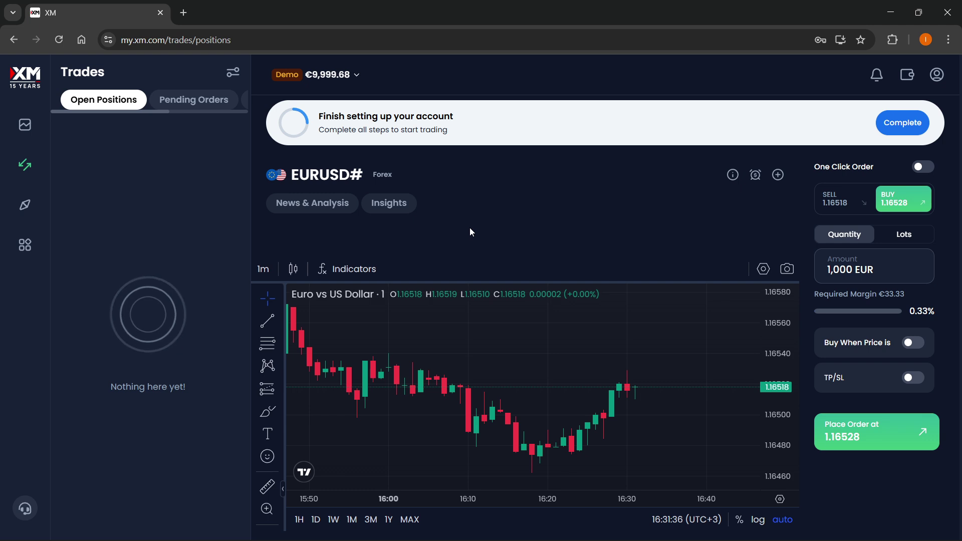
Show Popular markets, keep the chart on 1 minute, and leave the order on BUY
click(25, 125)
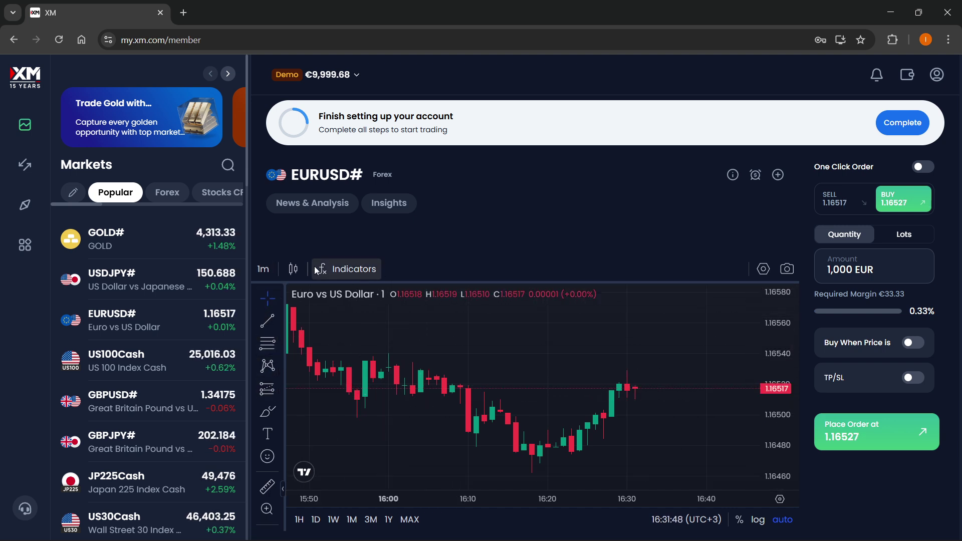
click(264, 268)
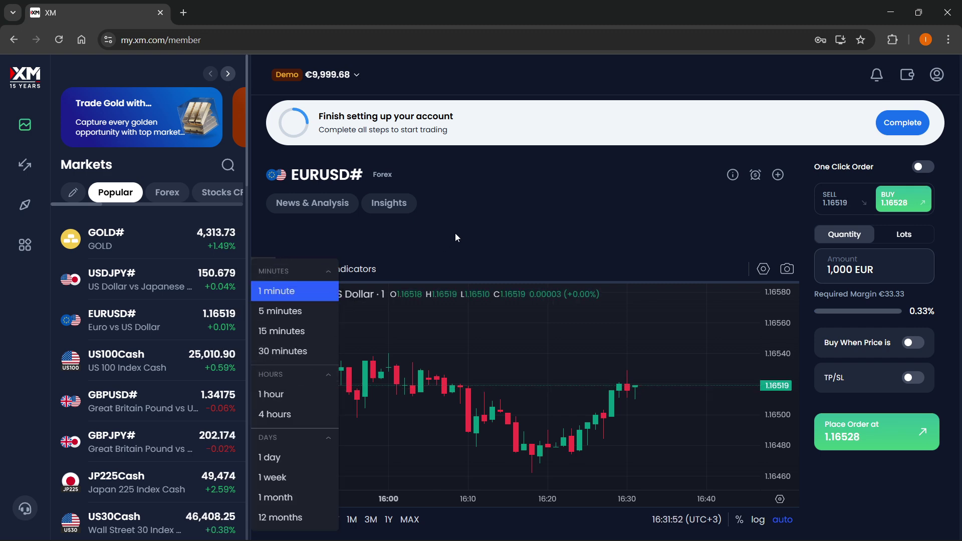
click(319, 287)
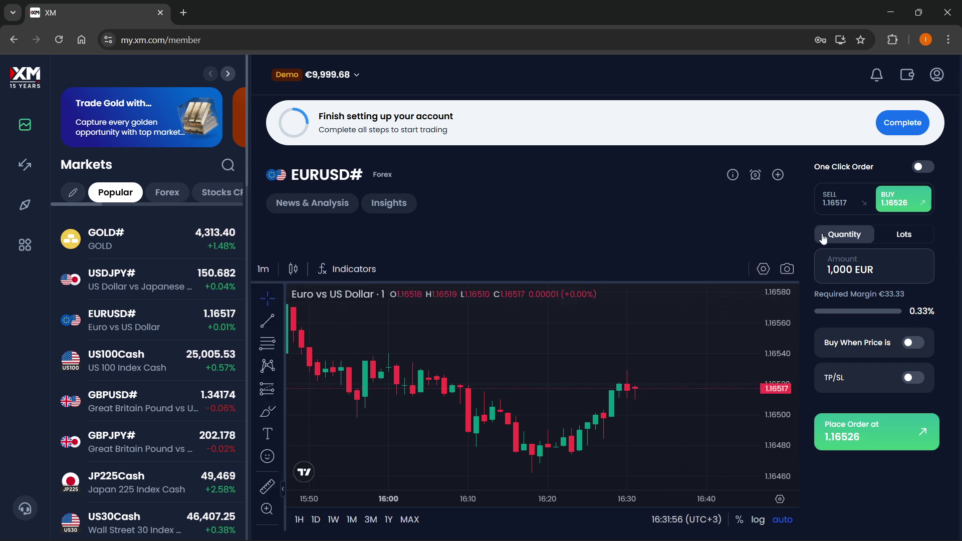
click(841, 199)
click(907, 200)
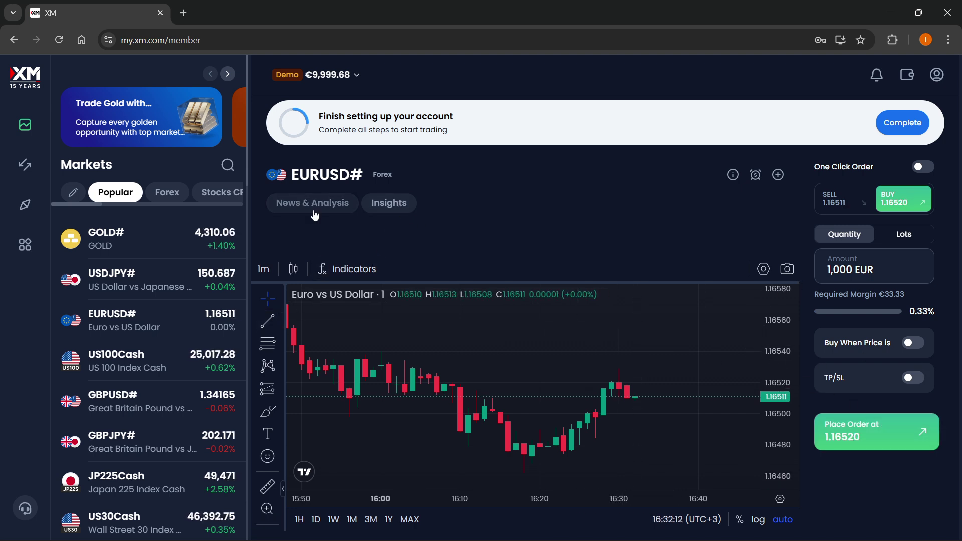
click(332, 210)
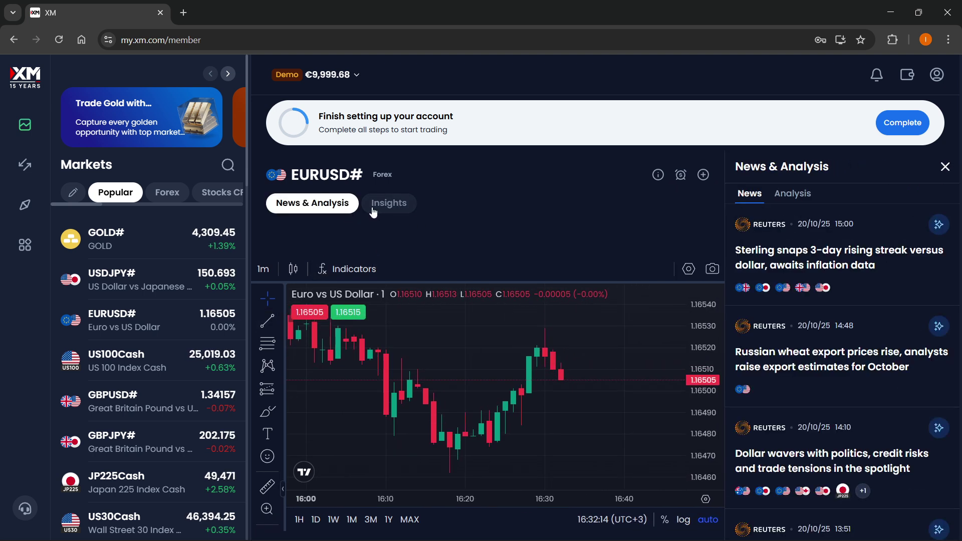
click(392, 204)
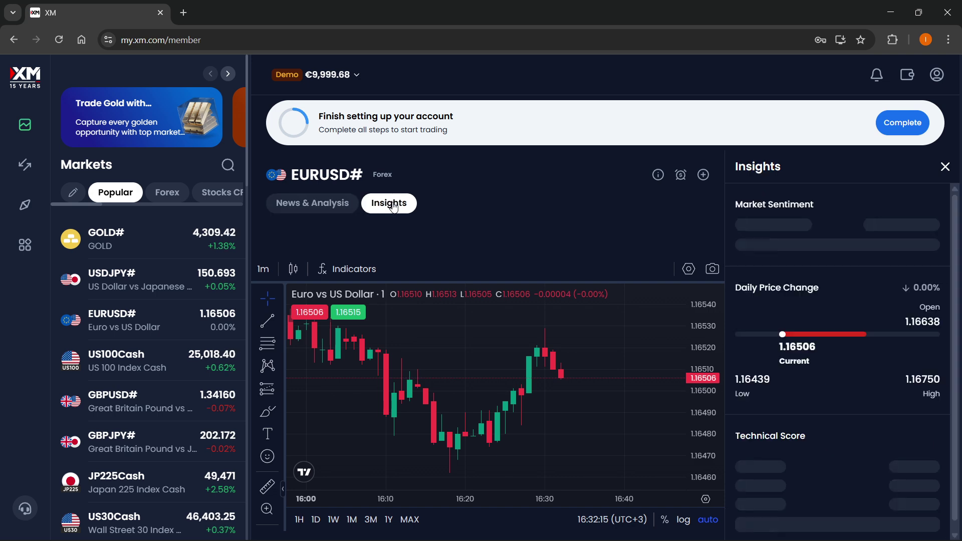
click(945, 166)
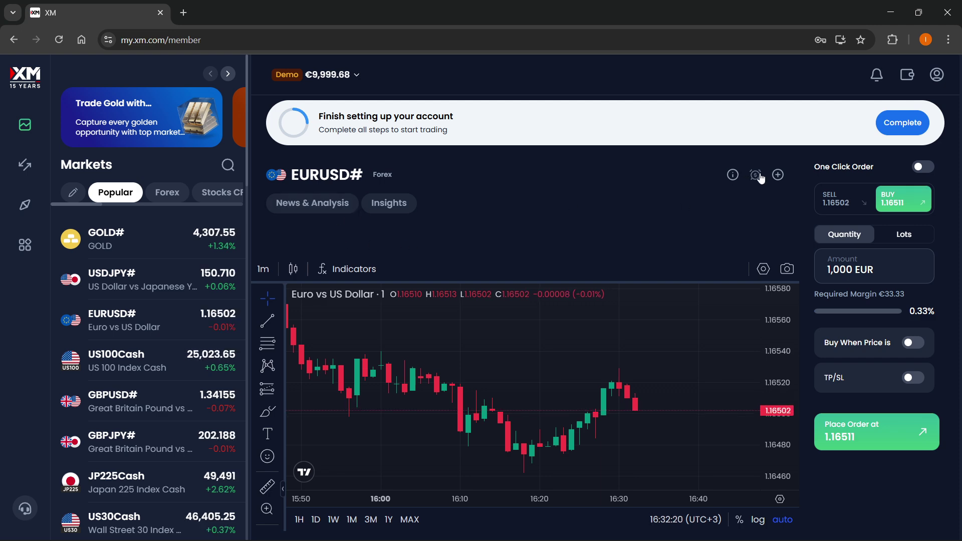
click(732, 176)
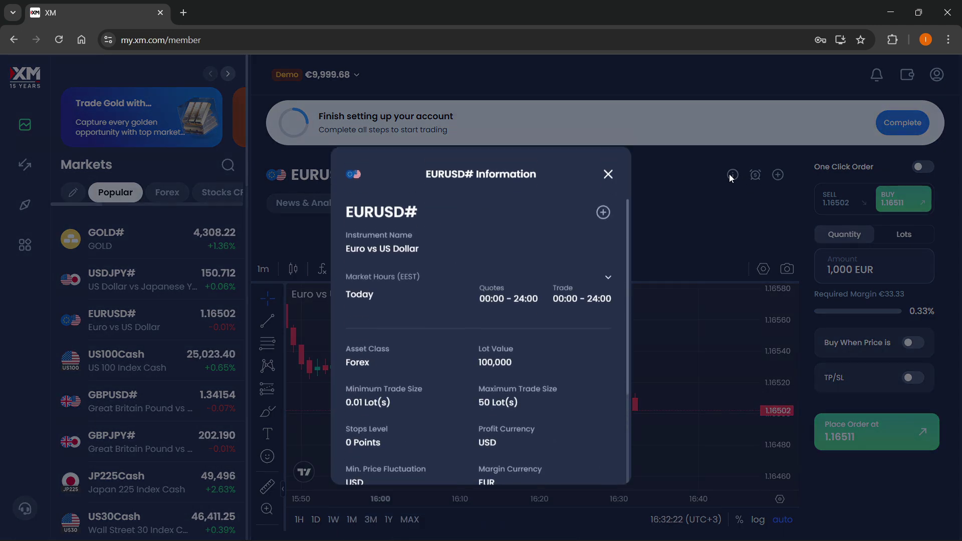
scroll(448, 257, down, 3)
scroll(449, 254, up, 3)
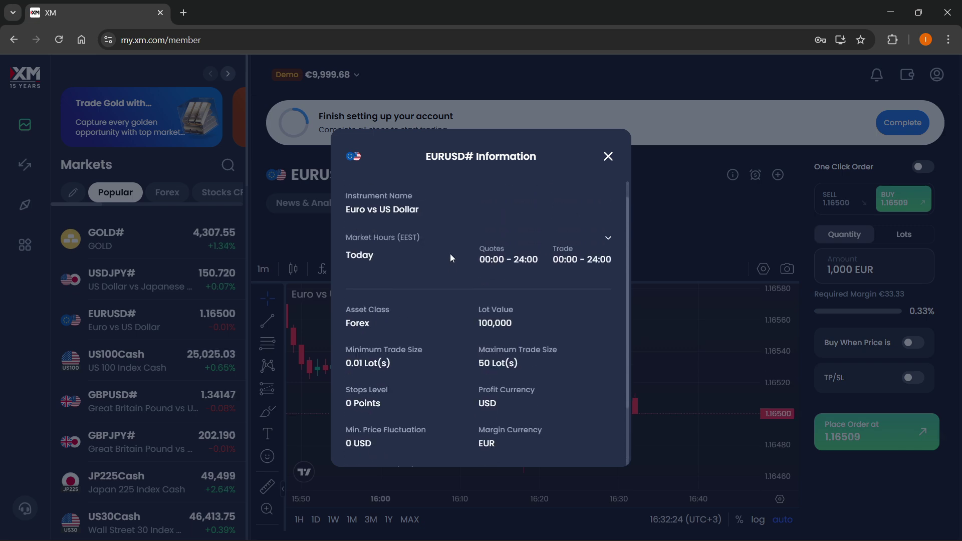
click(608, 157)
click(754, 176)
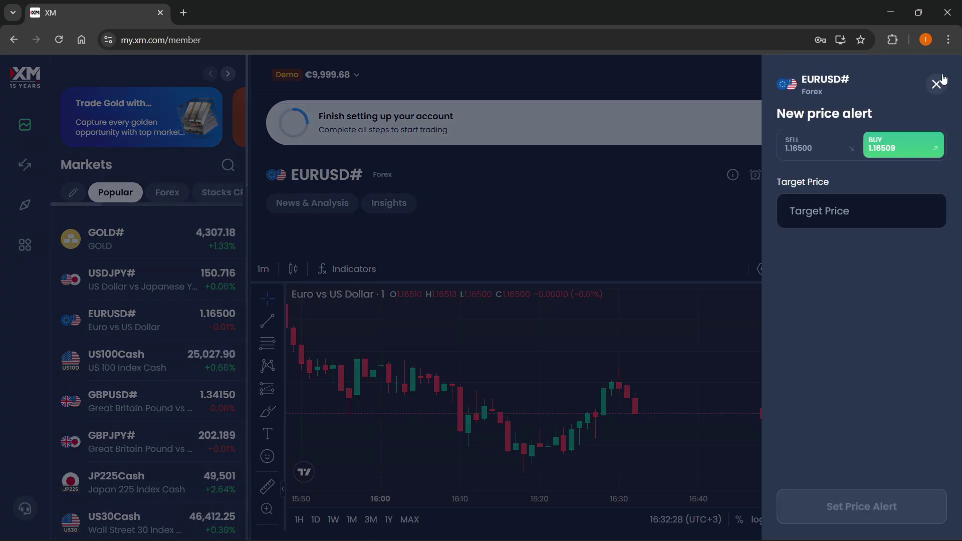
click(935, 83)
Add EURUSD# to the watchlist and show the My Watchlist tab in Markets
click(775, 175)
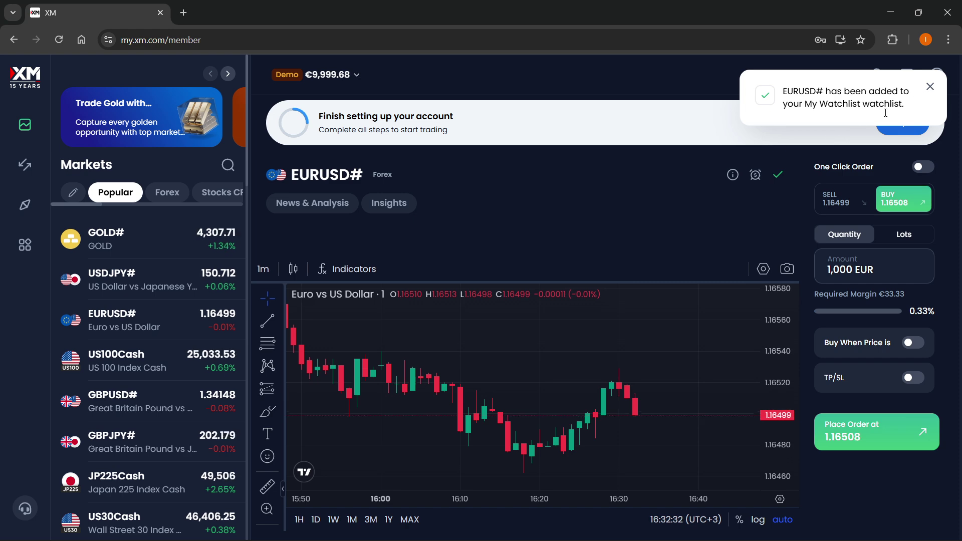
drag(82, 205, 251, 197)
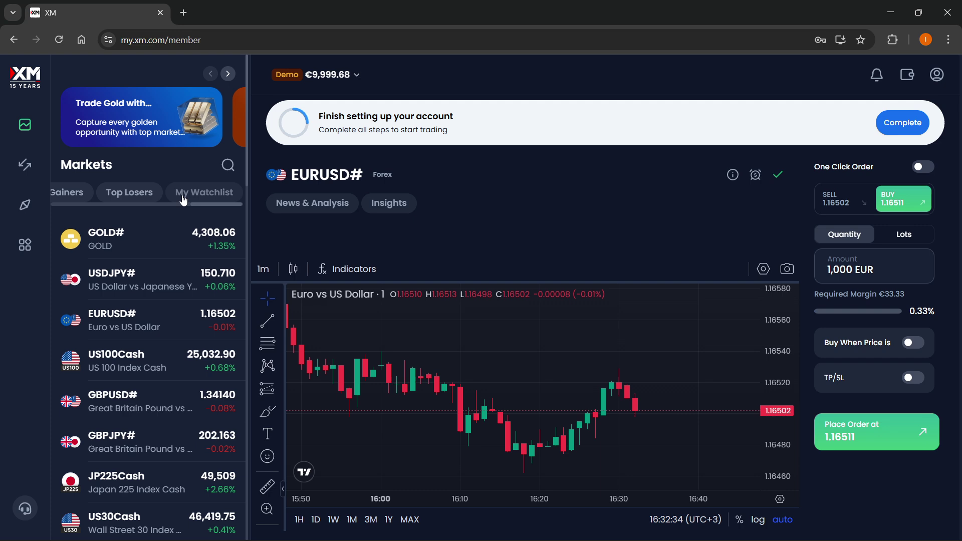
click(204, 192)
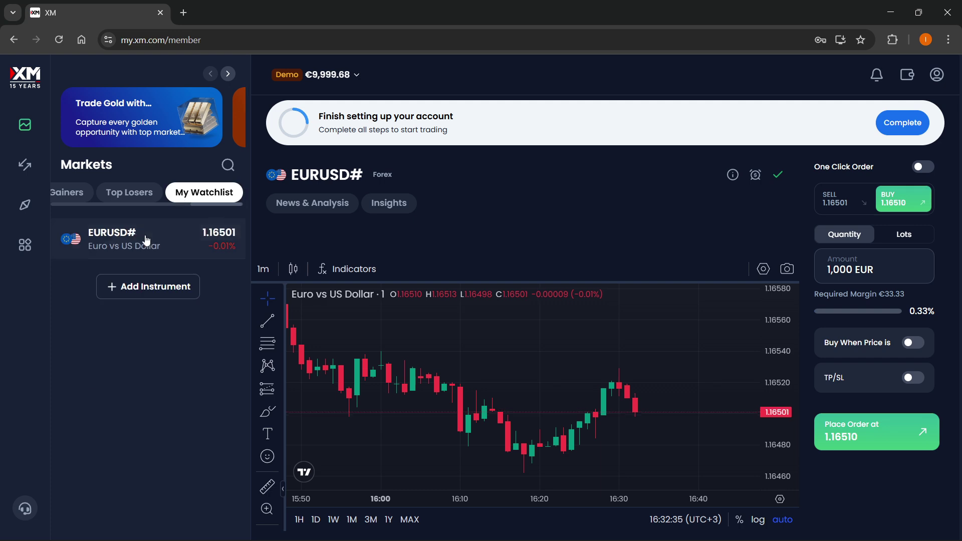
Remove EURUSD# from the watchlist and check the notifications list
click(777, 174)
click(930, 88)
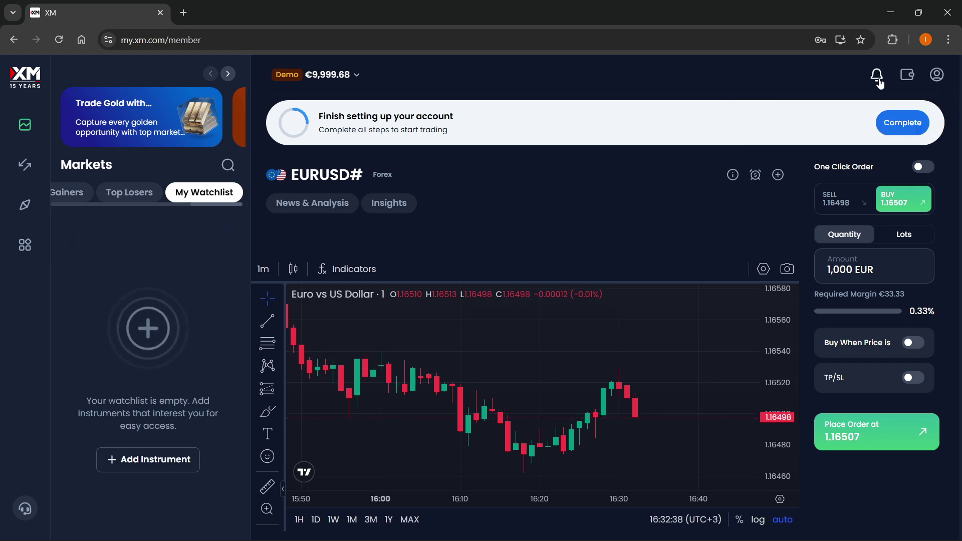
click(877, 76)
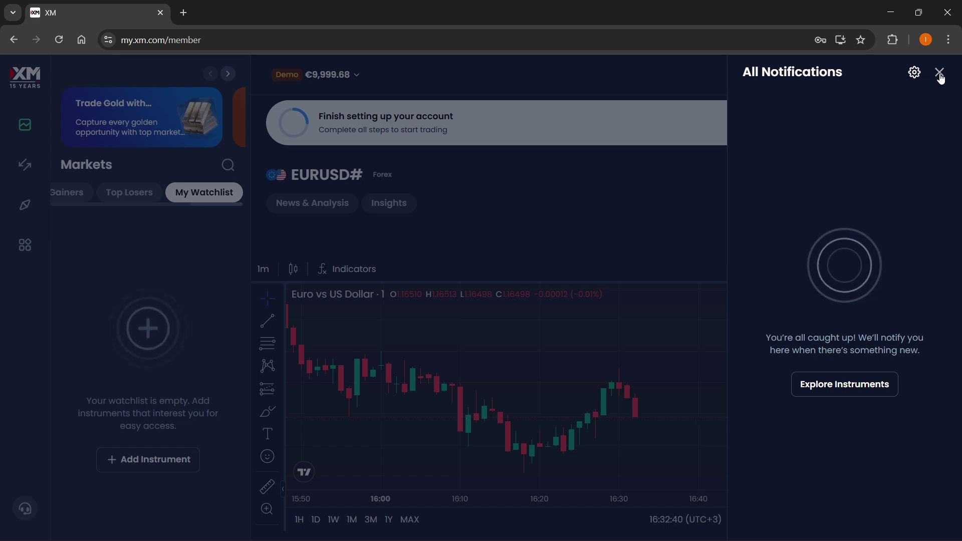
click(939, 73)
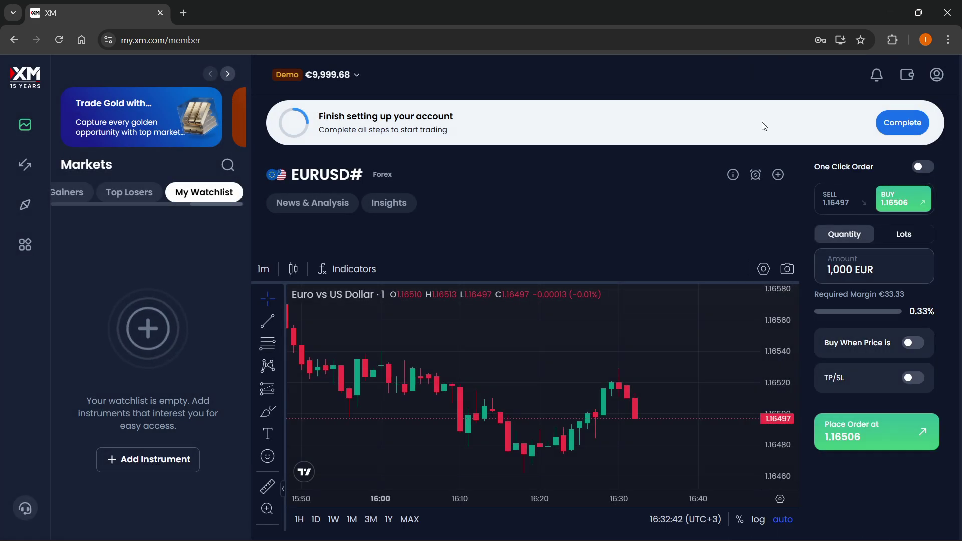
click(905, 78)
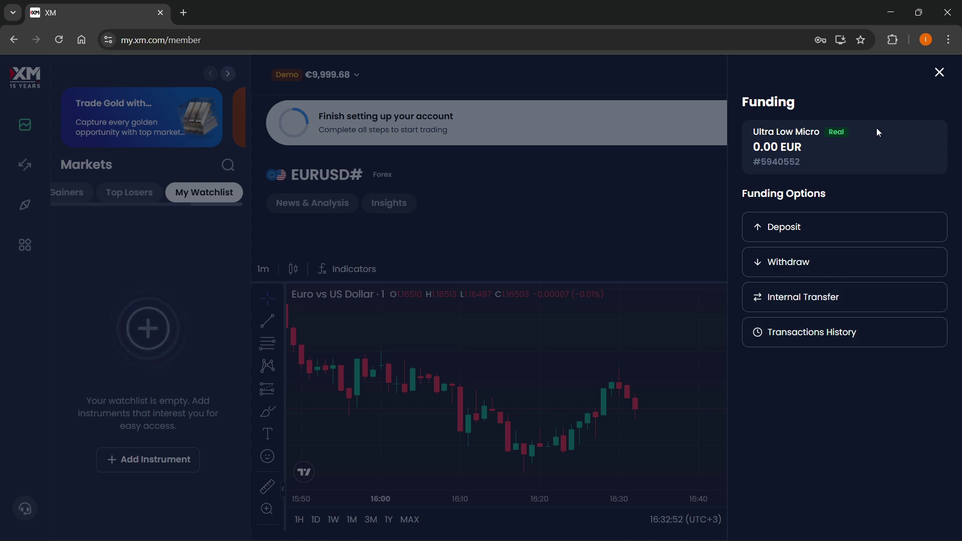
click(939, 73)
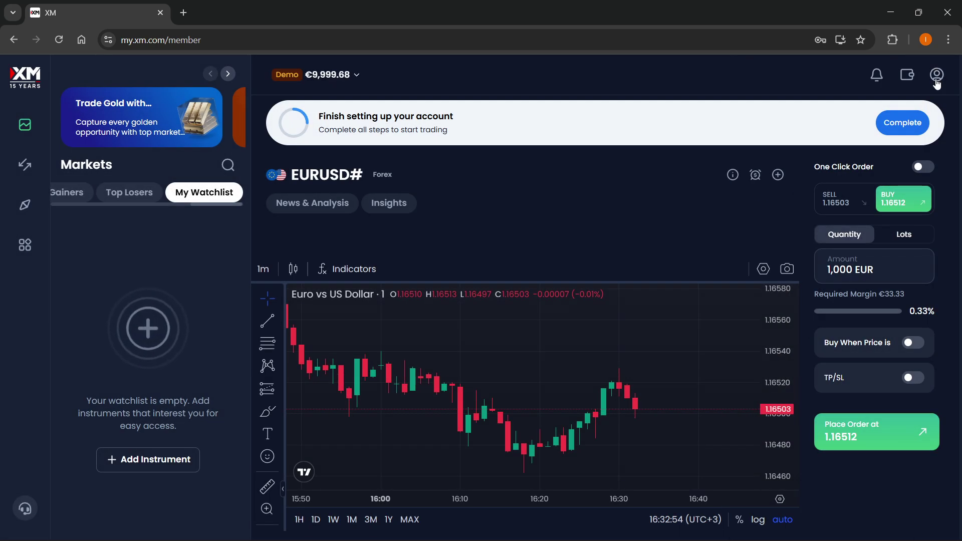
click(936, 76)
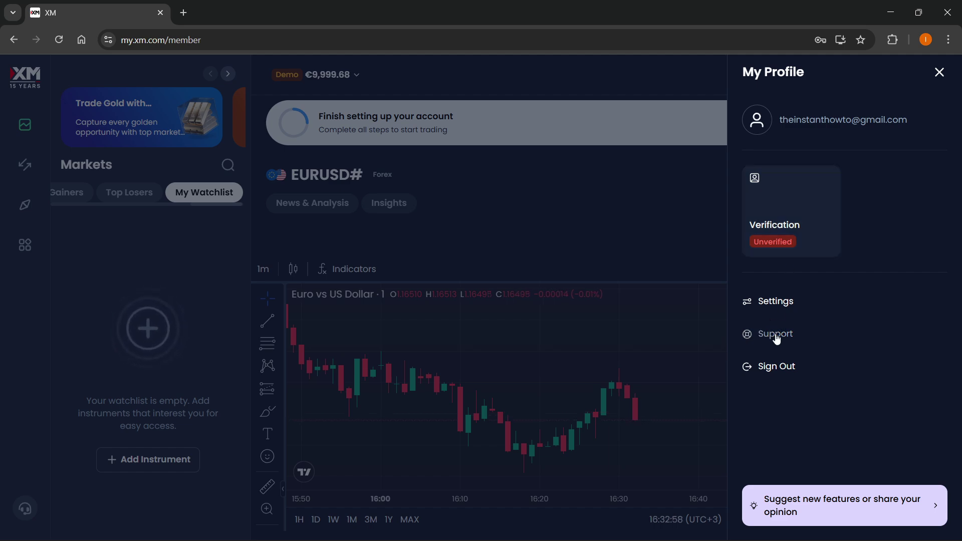
click(533, 209)
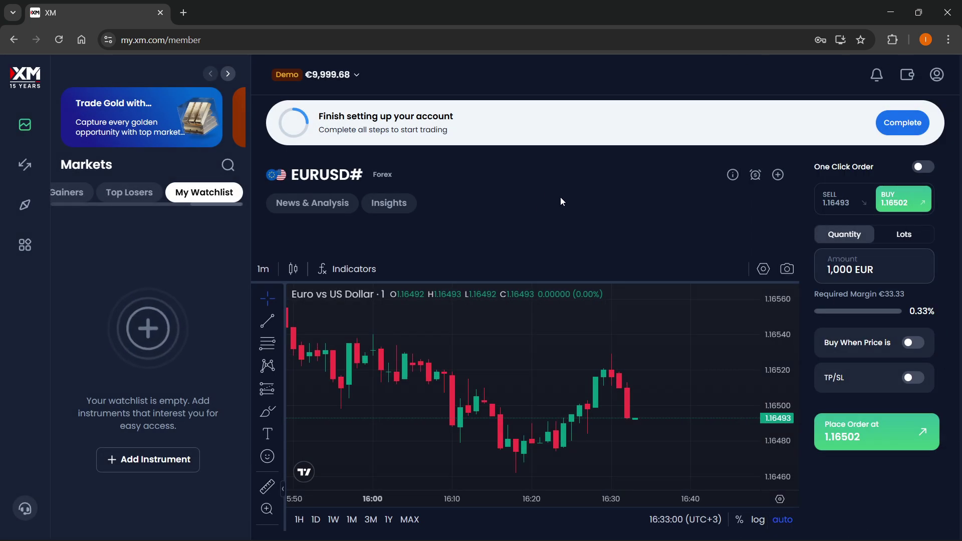